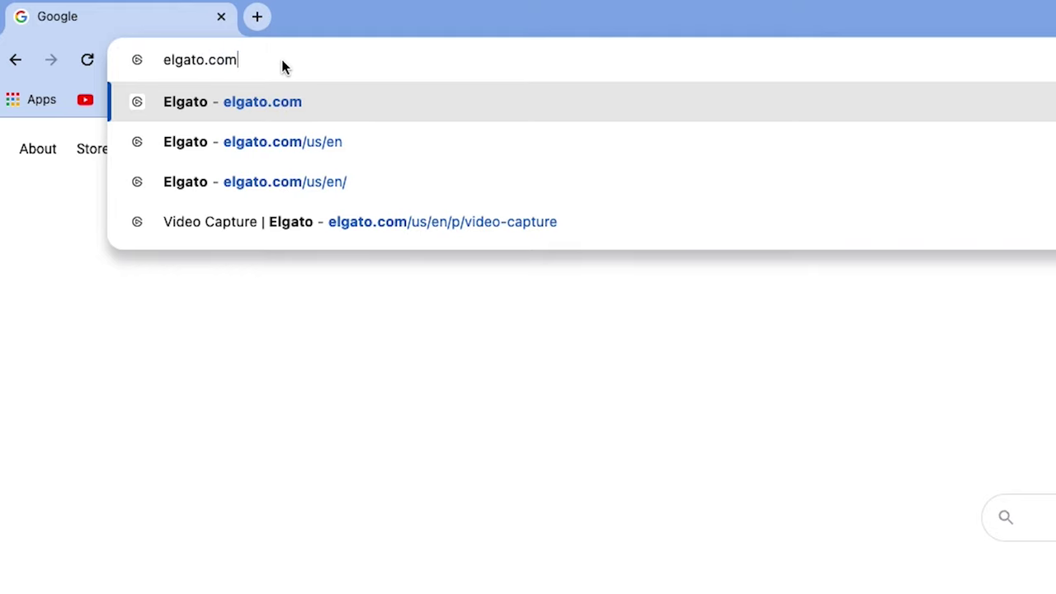
Open elgato.com and search its downloads page for "video capture".
{"action": "key", "text": "Return"}
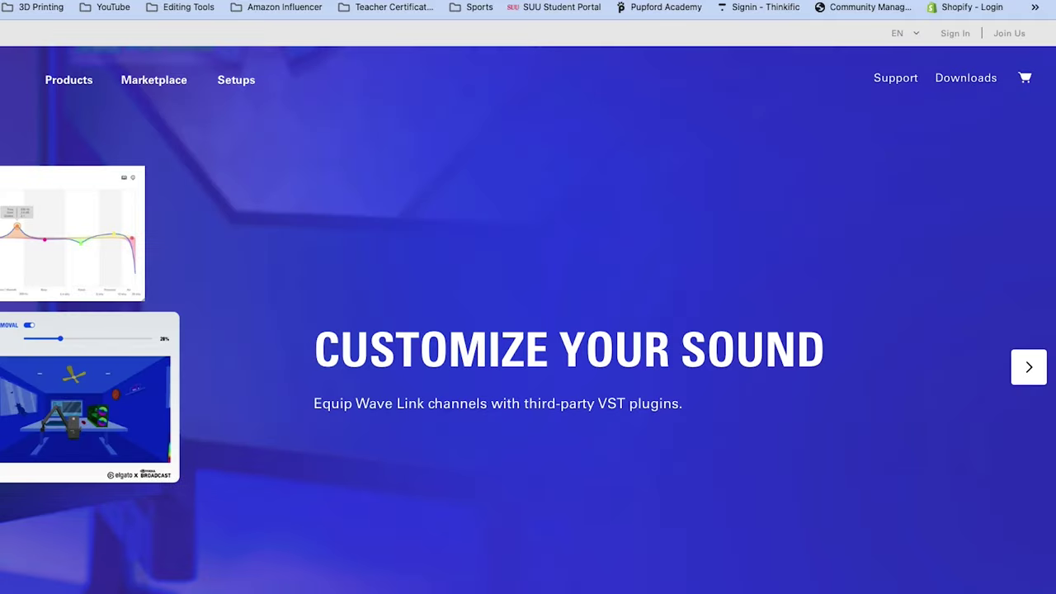
{"action": "scroll", "coordinate": [528, 330], "scroll_direction": "down", "scroll_amount": 5}
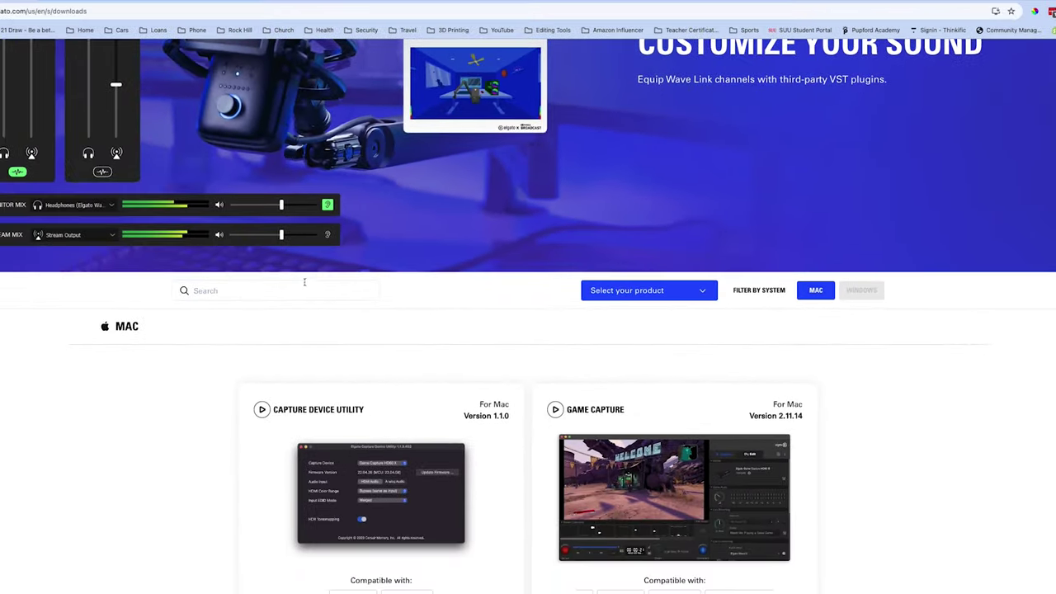
{"action": "left_click", "coordinate": [302, 289]}
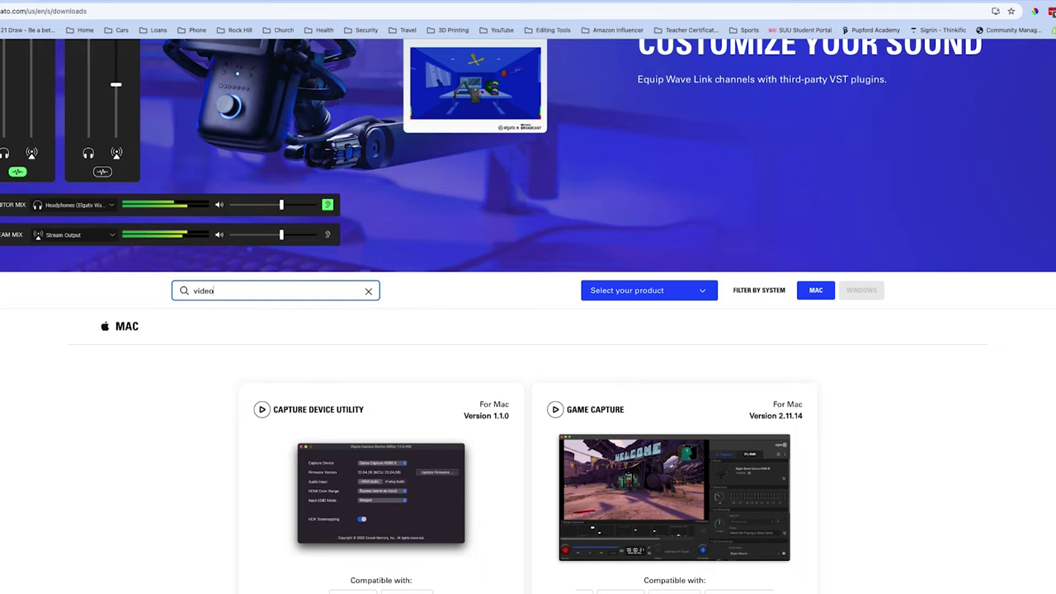
{"action": "scroll", "coordinate": [528, 330], "scroll_direction": "down", "scroll_amount": 3}
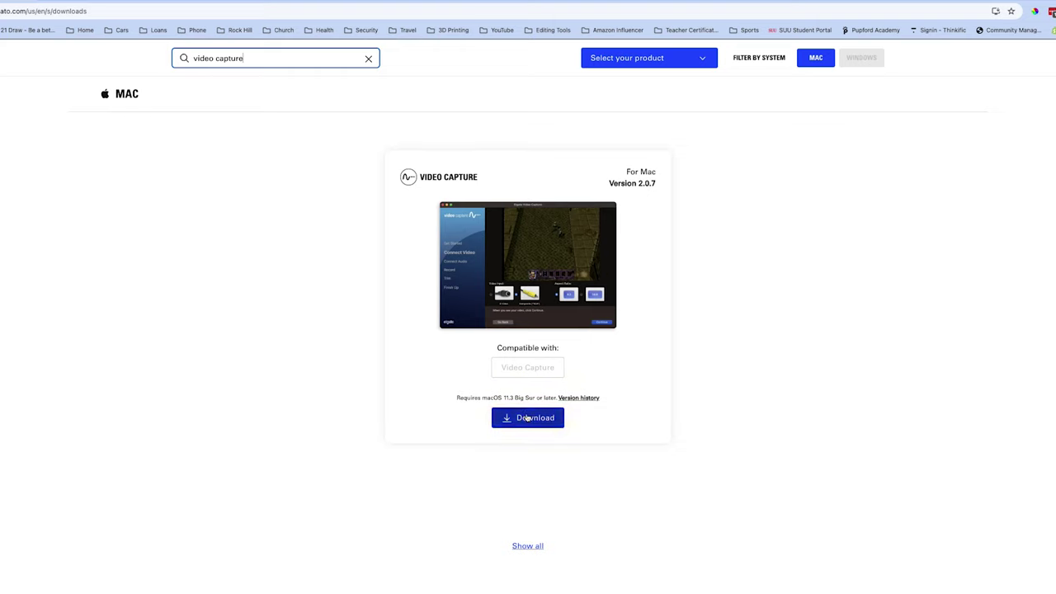
Compare the Windows and Mac downloads of Video Capture by switching the system filter, ending on Mac.
{"action": "left_click", "coordinate": [859, 58]}
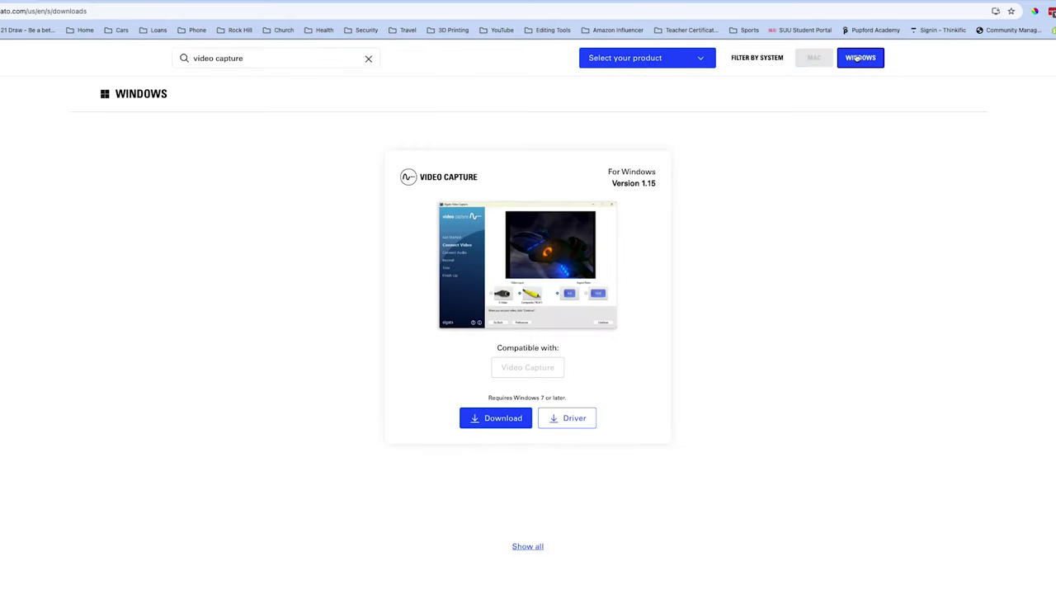
{"action": "left_click", "coordinate": [813, 59]}
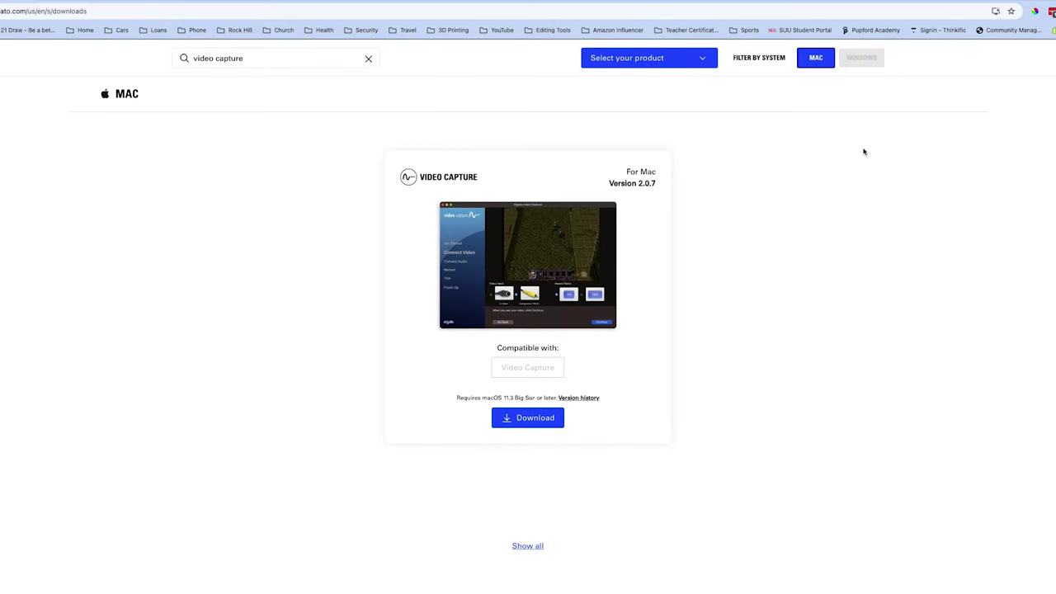
{"action": "left_click", "coordinate": [862, 60]}
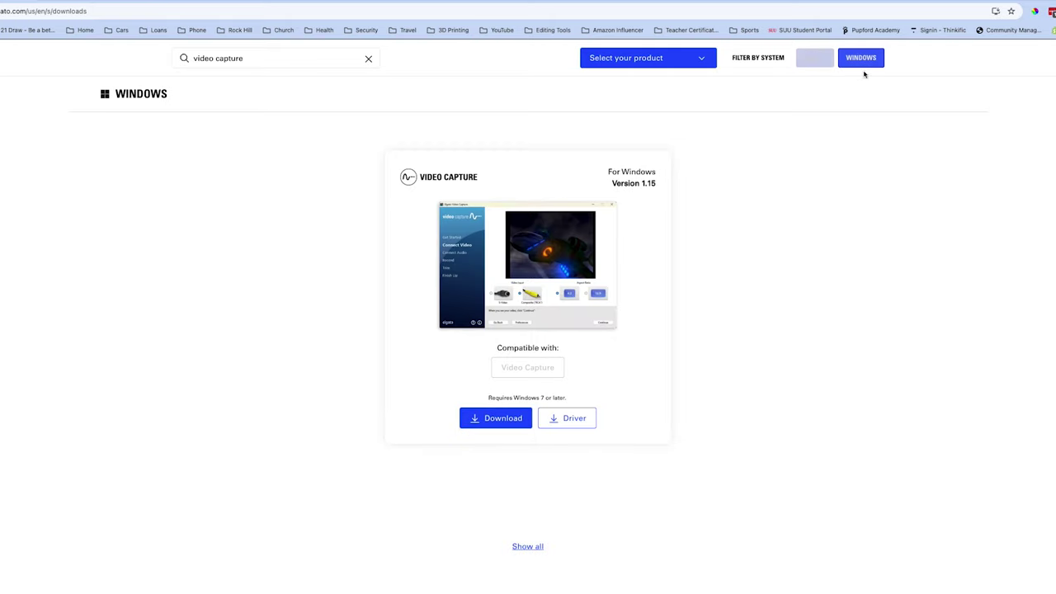
{"action": "left_click", "coordinate": [814, 59]}
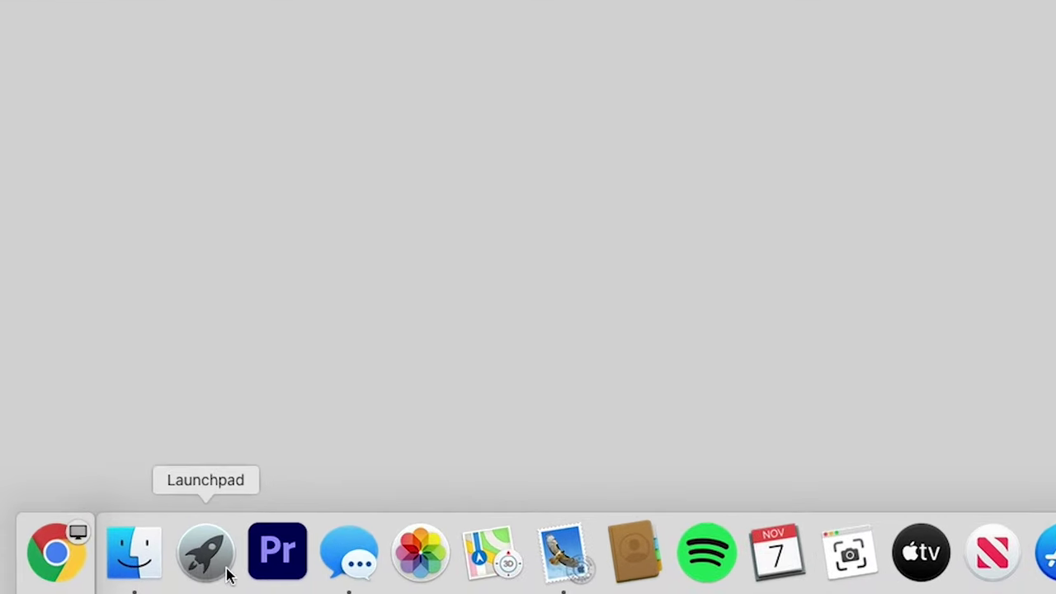
Launch the Elgato Video Capture application.
{"action": "left_click", "coordinate": [228, 573]}
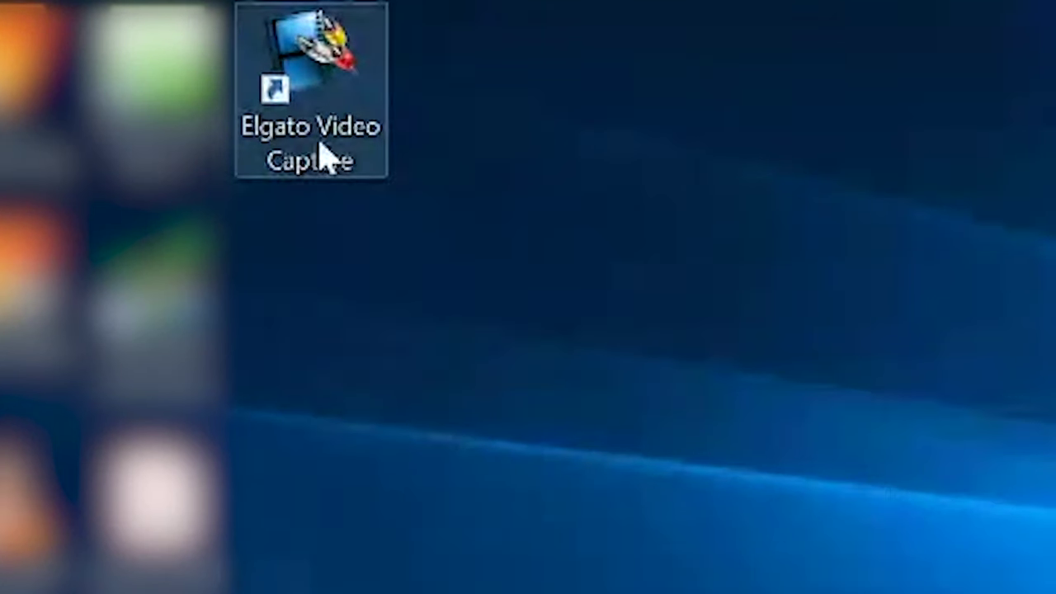
{"action": "double_click", "coordinate": [312, 132]}
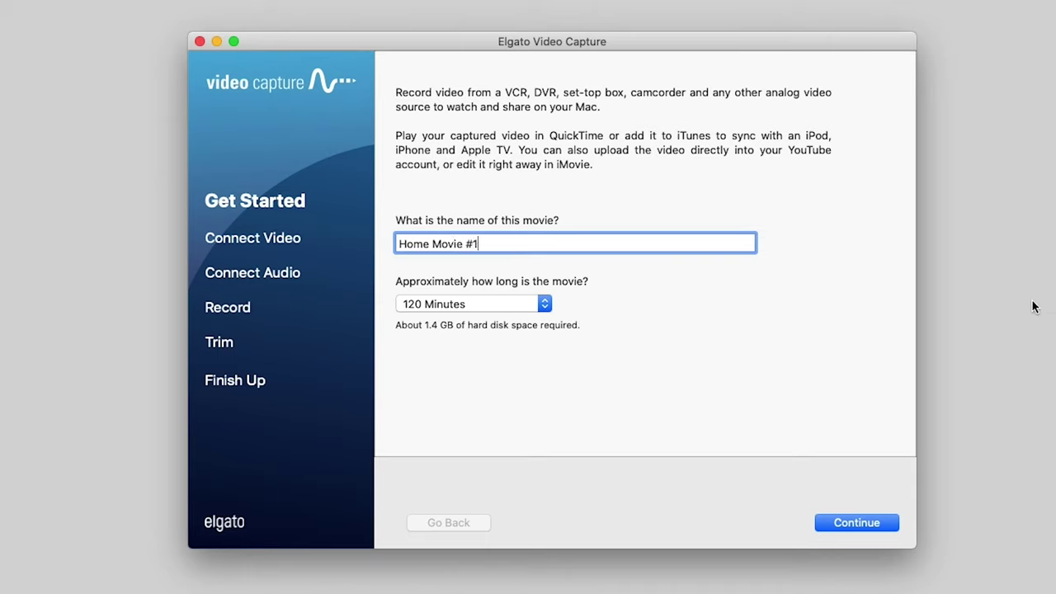
Try the 30-minute movie length, and custom lengths of 200 and 150 minutes.
{"action": "left_click", "coordinate": [545, 305]}
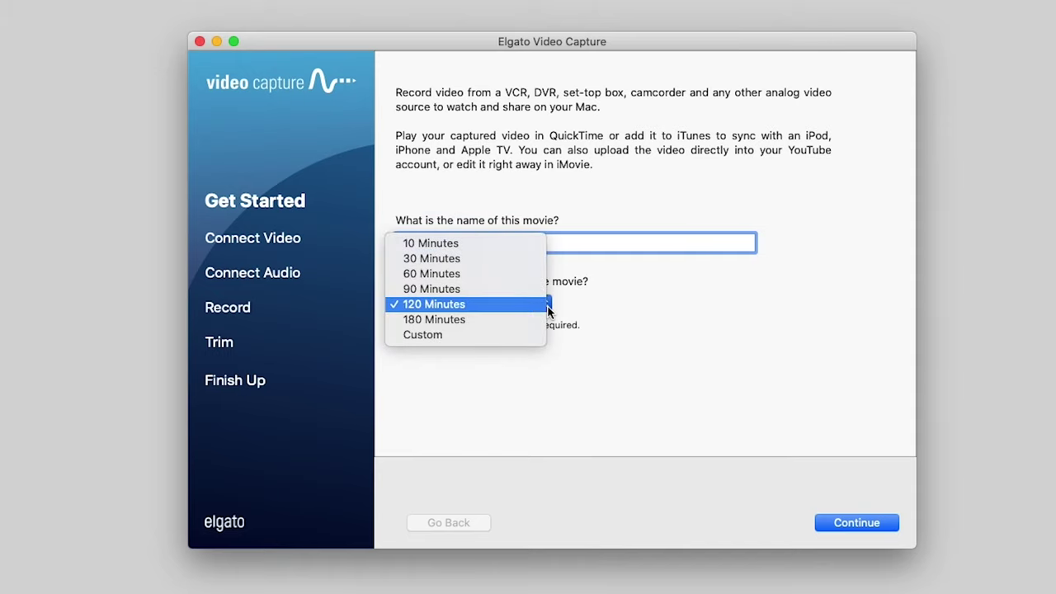
{"action": "left_click", "coordinate": [522, 259]}
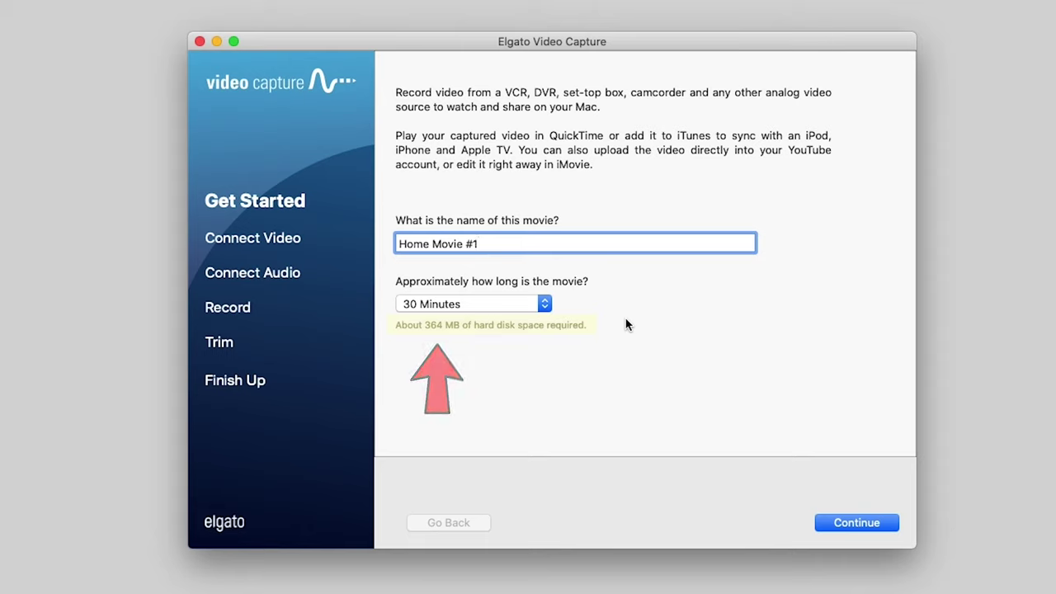
{"action": "left_click", "coordinate": [544, 304]}
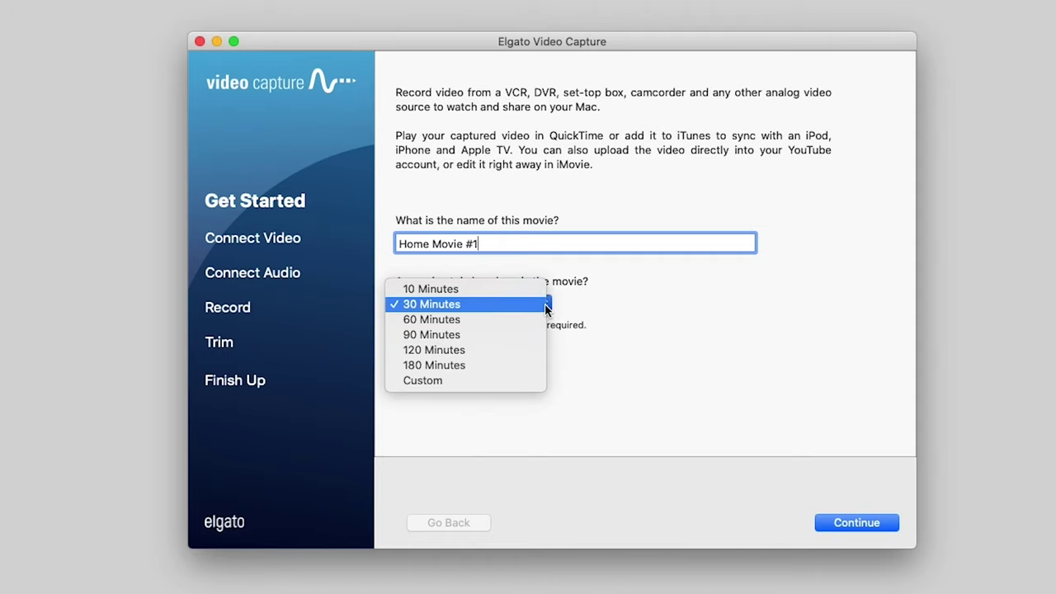
{"action": "left_click", "coordinate": [444, 378]}
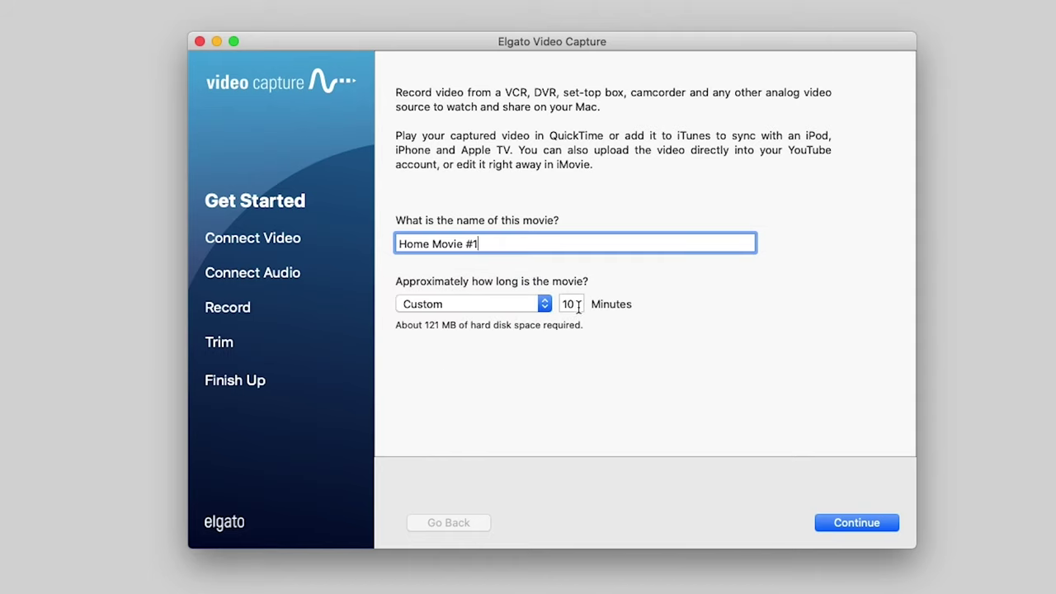
{"action": "left_click_drag", "start_coordinate": [578, 307], "coordinate": [549, 304]}
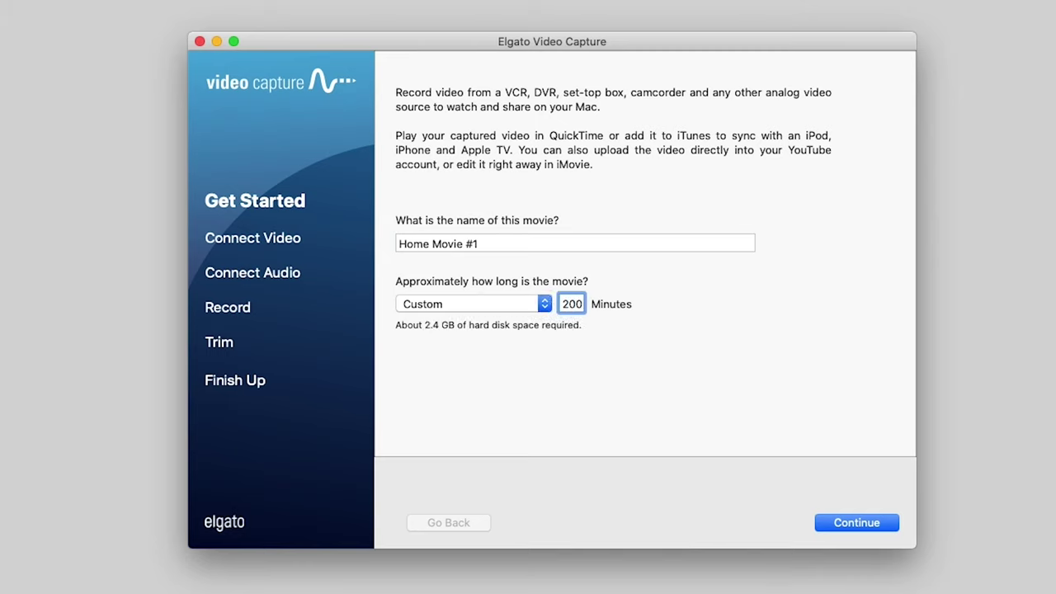
{"action": "left_click", "coordinate": [684, 377]}
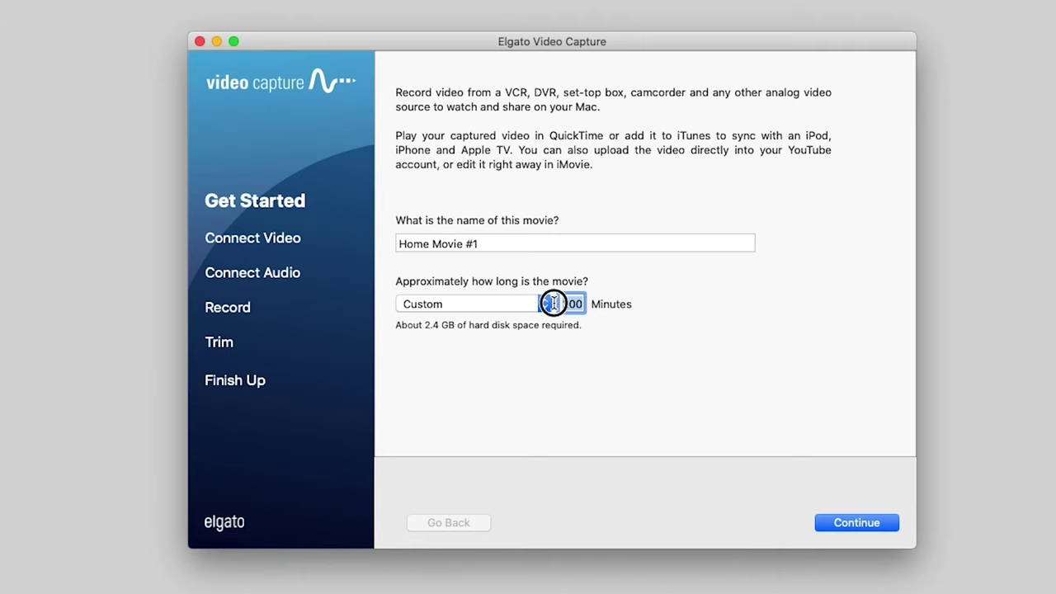
{"action": "type", "text": "150"}
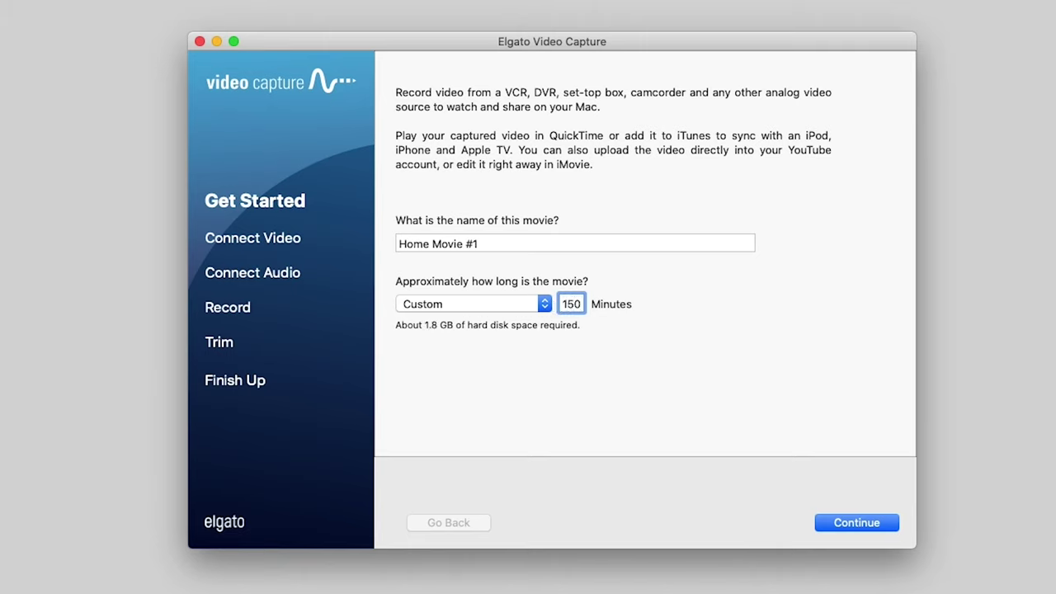
Set the approximate movie length to 120 minutes and proceed to the video connection stage.
{"action": "left_click", "coordinate": [507, 304]}
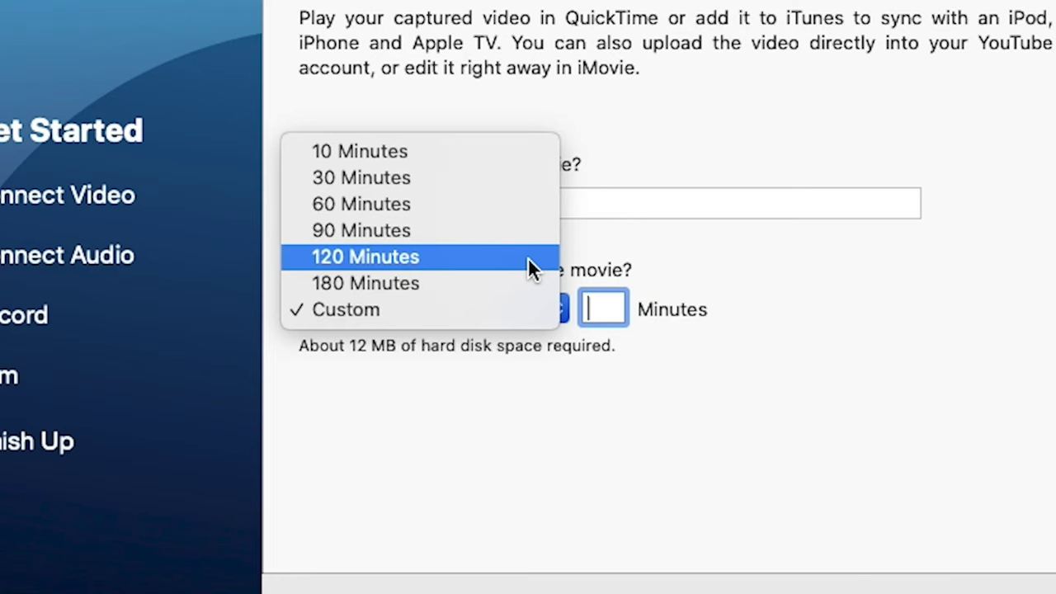
{"action": "left_click", "coordinate": [528, 257]}
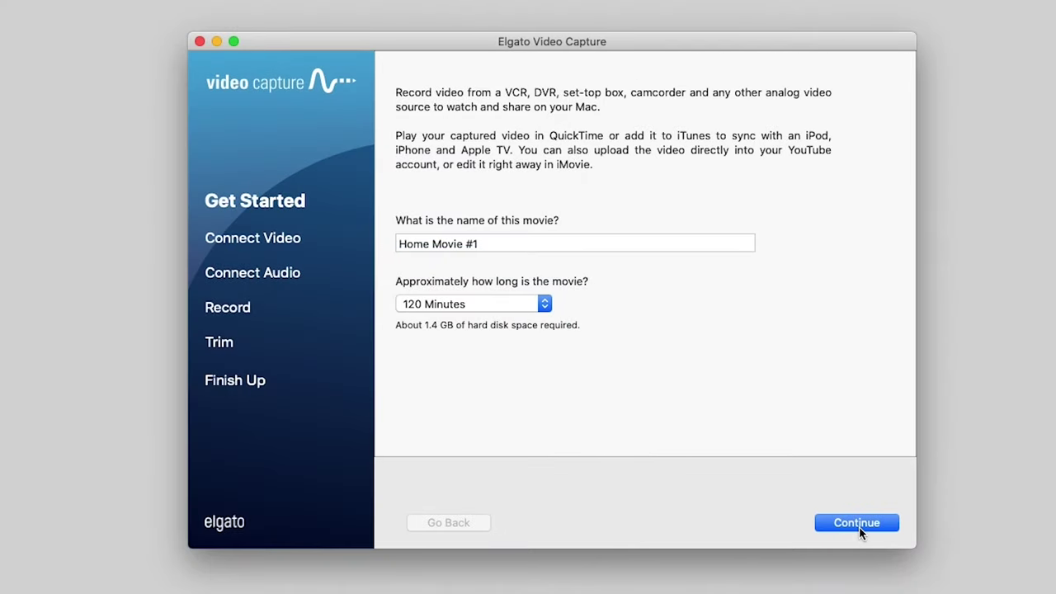
{"action": "left_click", "coordinate": [859, 526]}
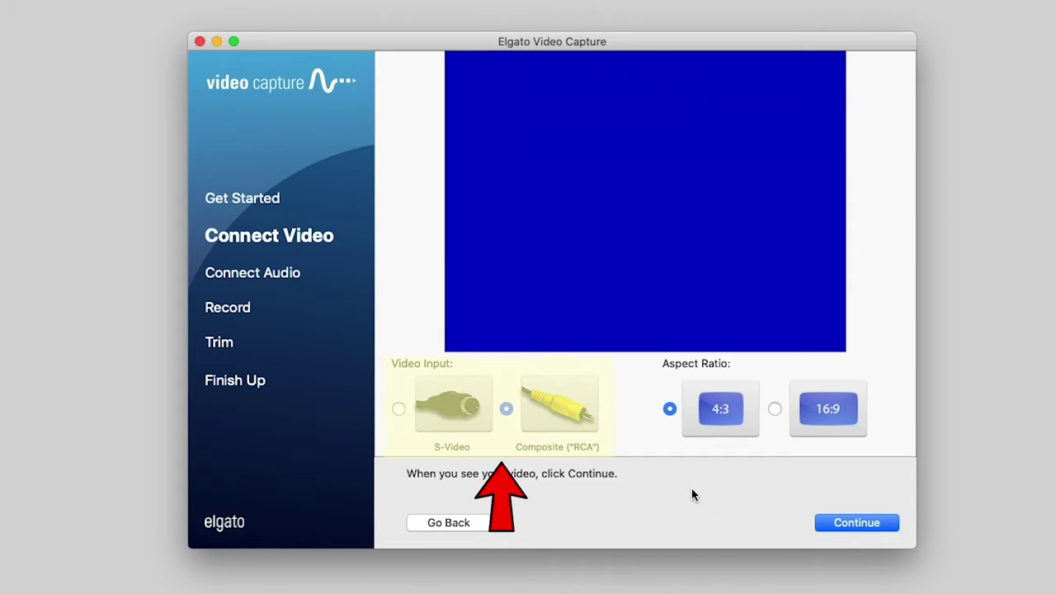
Try the 16:9 aspect ratio on the incoming video and switch back to 4:3.
{"action": "left_click", "coordinate": [397, 408]}
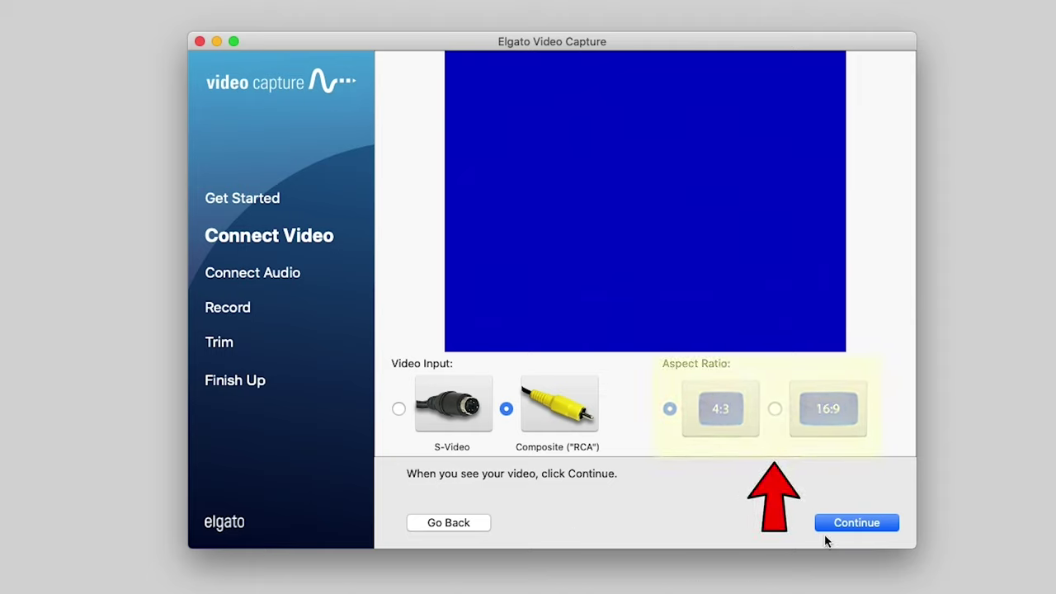
{"action": "left_click", "coordinate": [775, 408]}
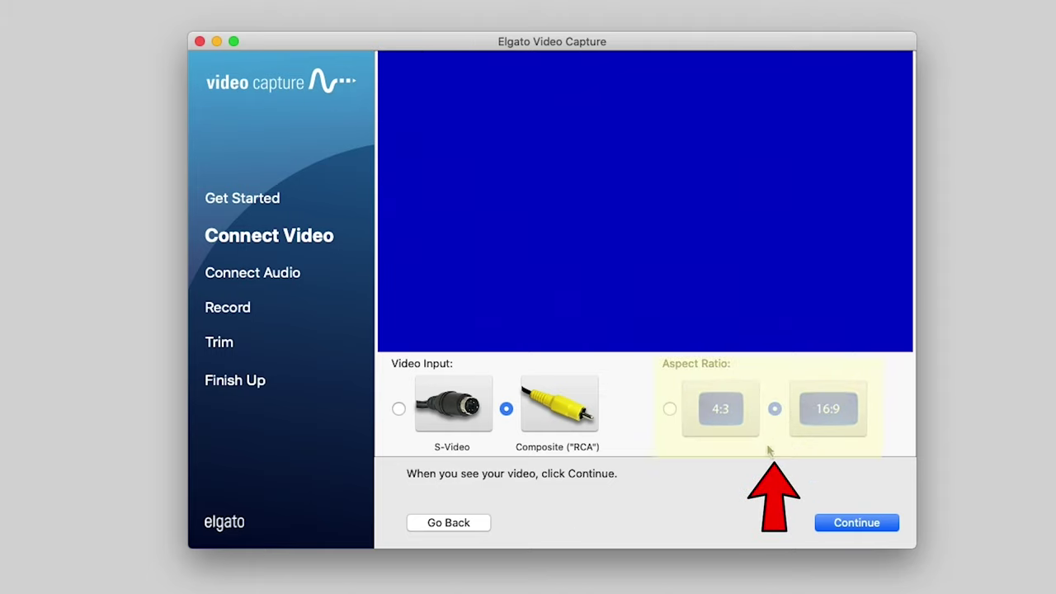
{"action": "left_click", "coordinate": [670, 409]}
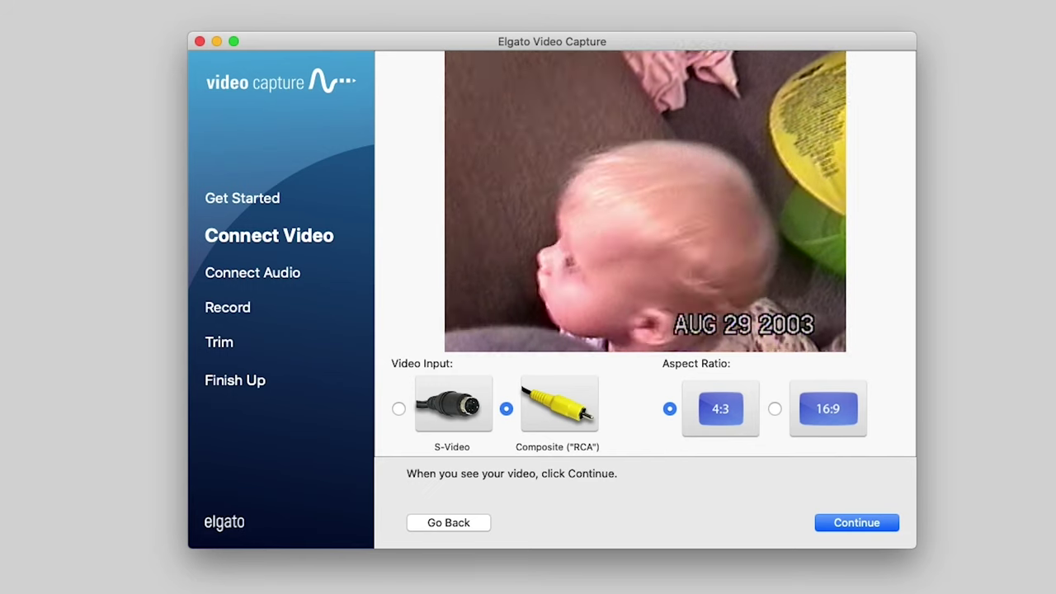
{"action": "left_click", "coordinate": [775, 408]}
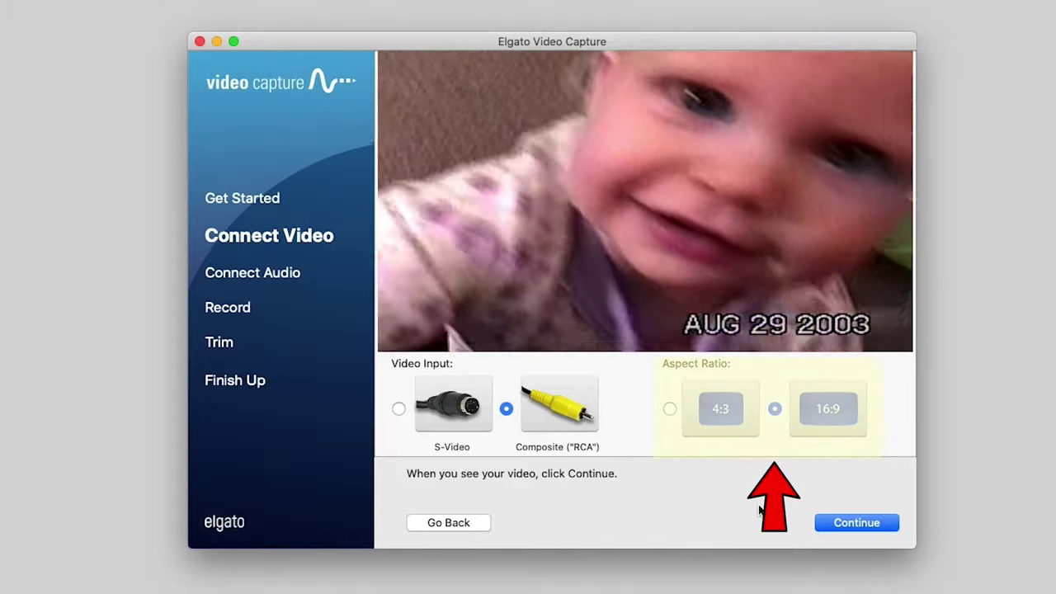
{"action": "left_click", "coordinate": [669, 409]}
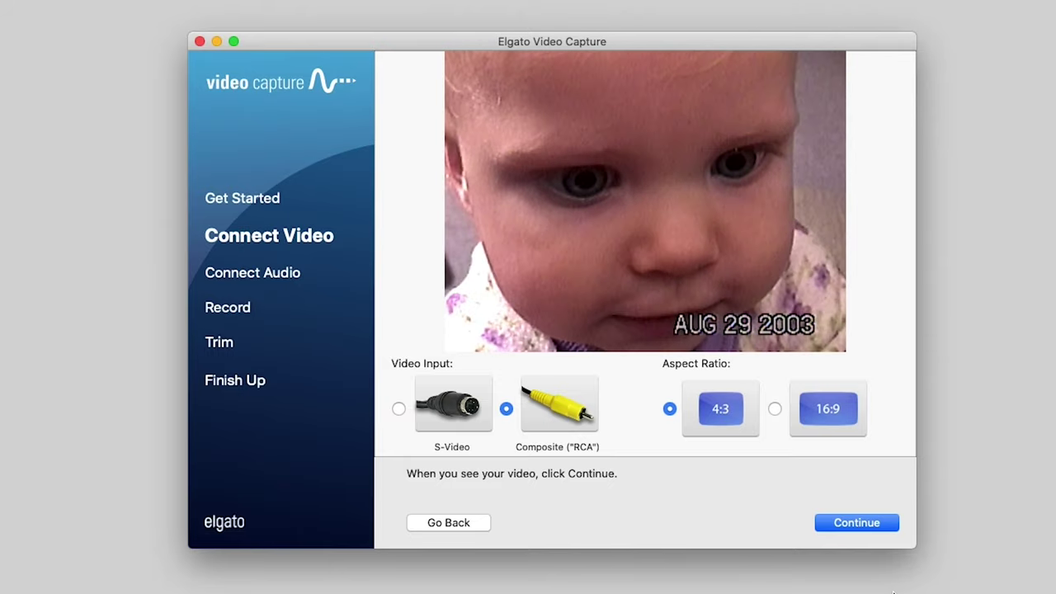
Proceed through the video and audio connection stages to recording, and enable the automatic recording stop.
{"action": "left_click", "coordinate": [859, 523]}
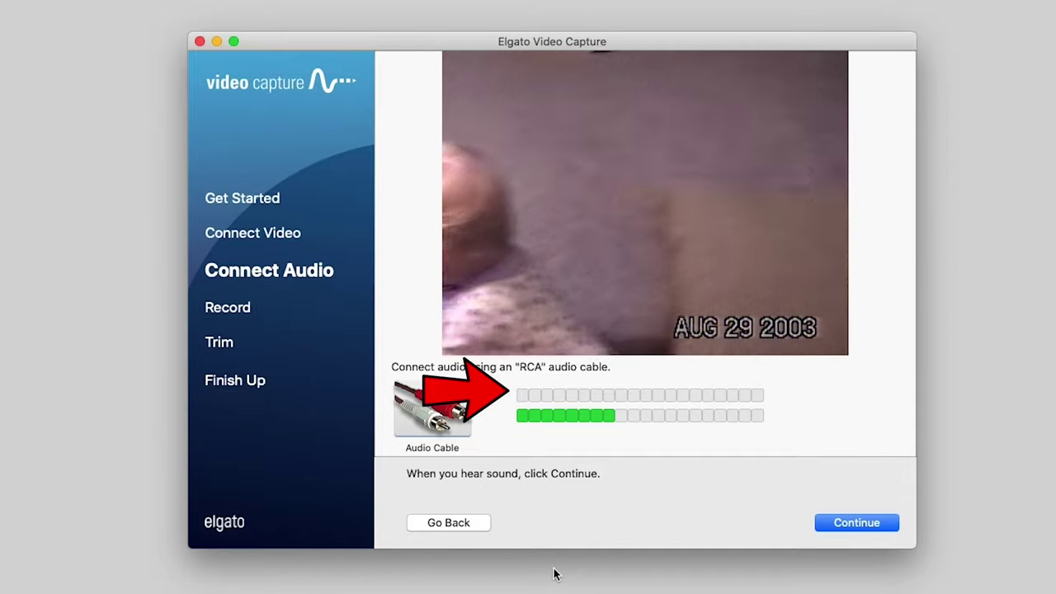
{"action": "left_click", "coordinate": [843, 523]}
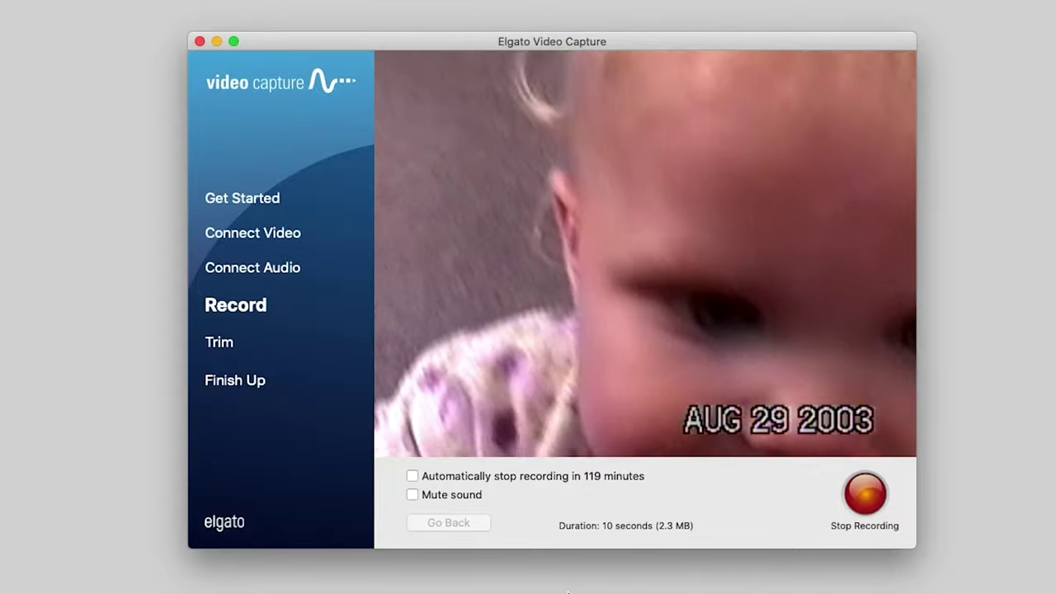
{"action": "left_click", "coordinate": [412, 477]}
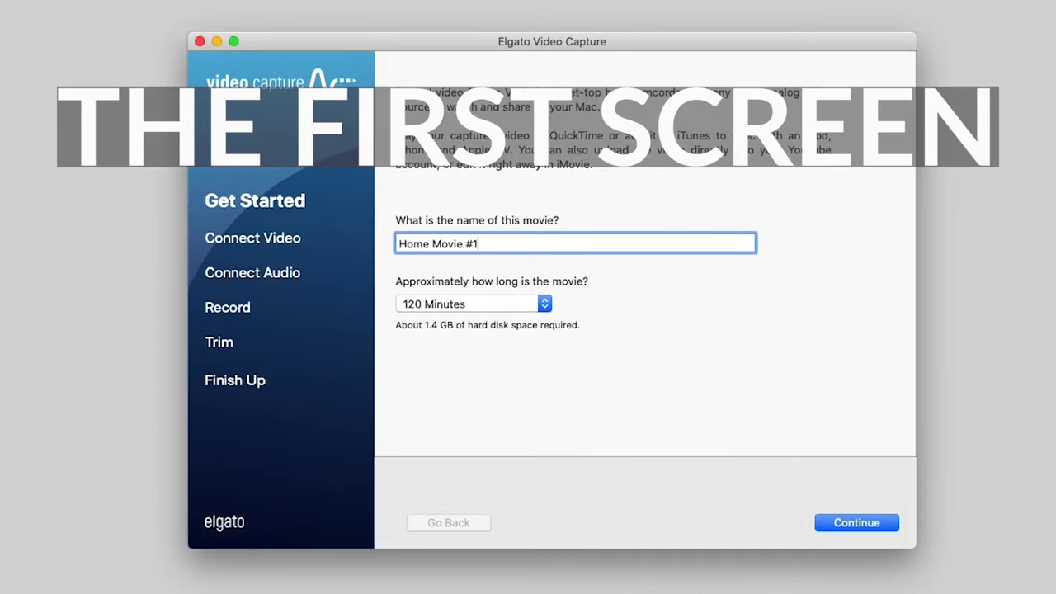
{"action": "left_click", "coordinate": [546, 307]}
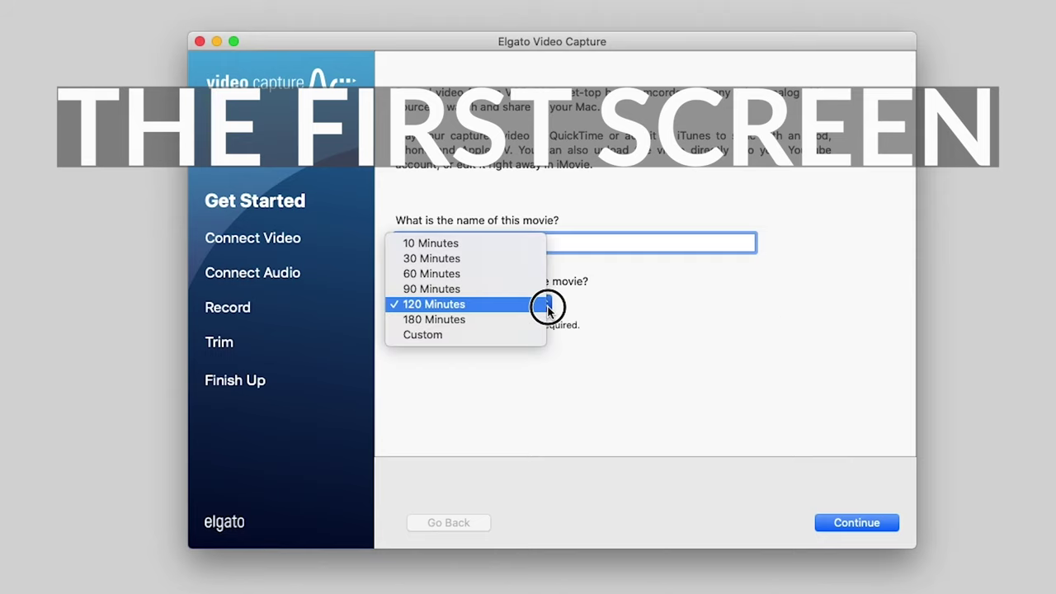
{"action": "left_click", "coordinate": [521, 259]}
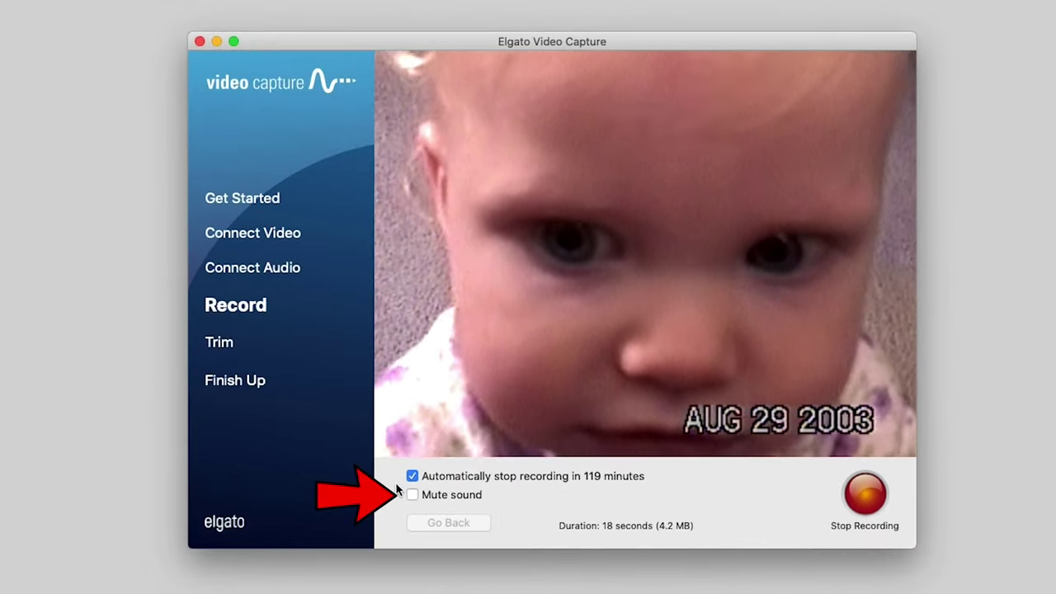
Mute the sound during capture and stop the recording.
{"action": "left_click", "coordinate": [413, 495]}
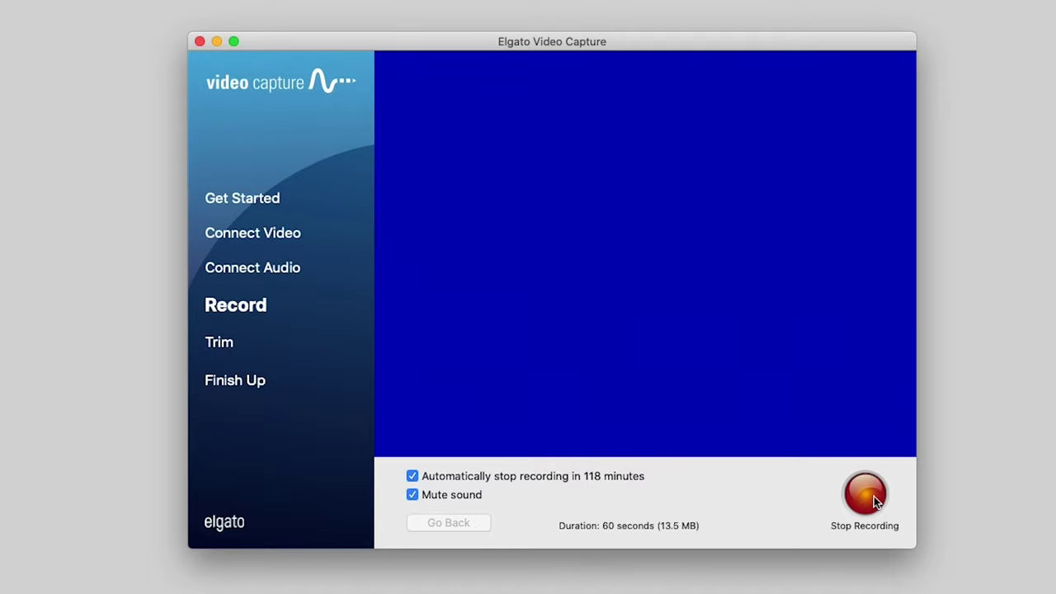
{"action": "left_click", "coordinate": [874, 496]}
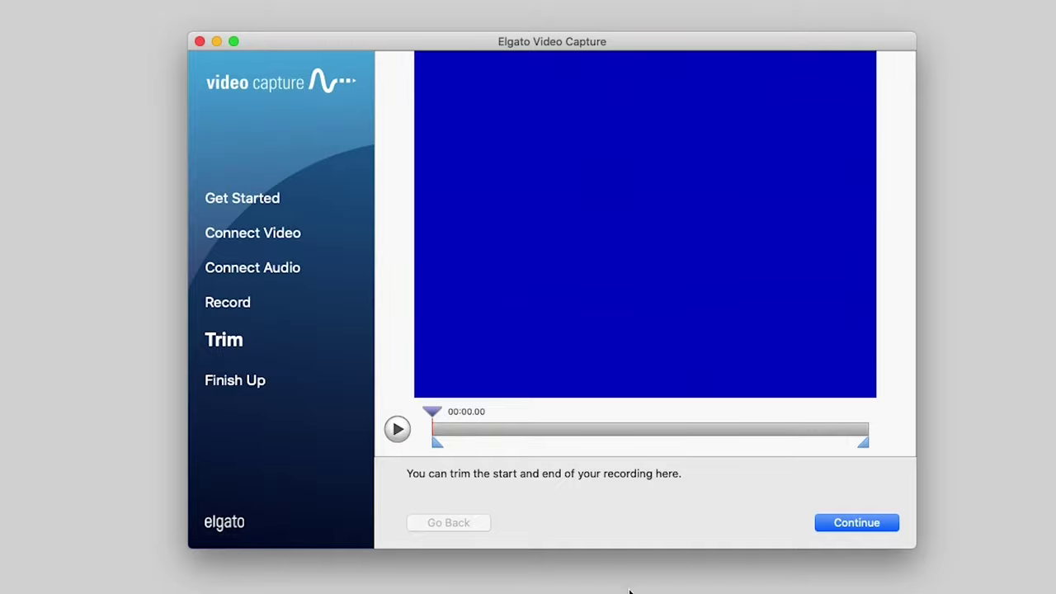
Trim the recording to start at about 00:08.15 and end at about 00:54.01, and proceed to Finish Up.
{"action": "mouse_move", "coordinate": [429, 413]}
{"action": "left_mouse_down"}
{"action": "mouse_move", "coordinate": [836, 432]}
{"action": "mouse_move", "coordinate": [433, 430]}
{"action": "mouse_move", "coordinate": [442, 446]}
{"action": "mouse_move", "coordinate": [466, 447]}
{"action": "mouse_move", "coordinate": [455, 440]}
{"action": "mouse_move", "coordinate": [472, 419]}
{"action": "mouse_move", "coordinate": [500, 417]}
{"action": "mouse_move", "coordinate": [471, 418]}
{"action": "mouse_move", "coordinate": [455, 441]}
{"action": "mouse_move", "coordinate": [503, 443]}
{"action": "mouse_move", "coordinate": [493, 445]}
{"action": "left_mouse_up"}
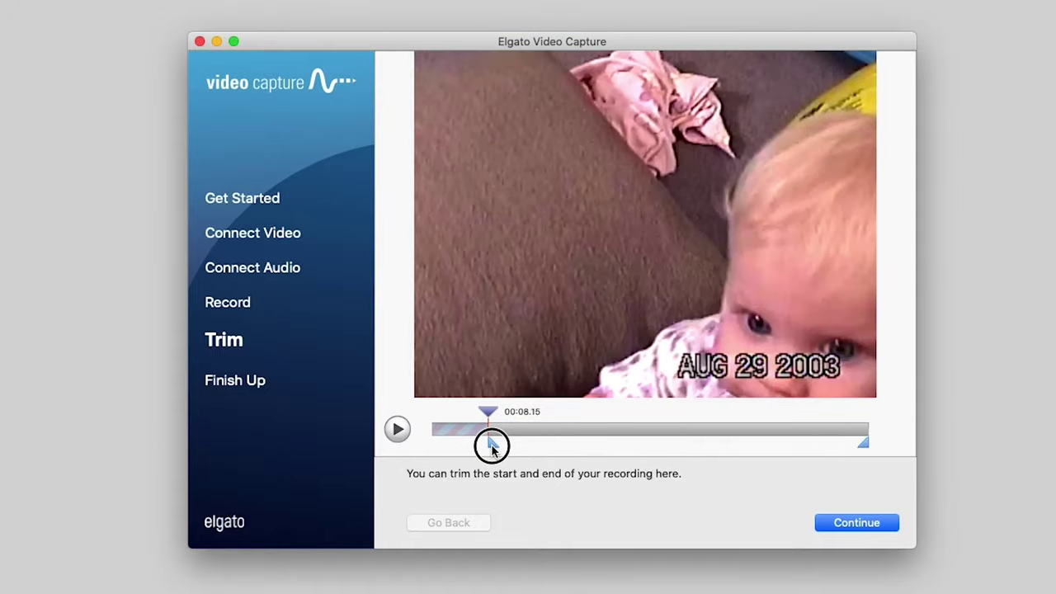
{"action": "left_click_drag", "start_coordinate": [867, 450], "coordinate": [789, 453]}
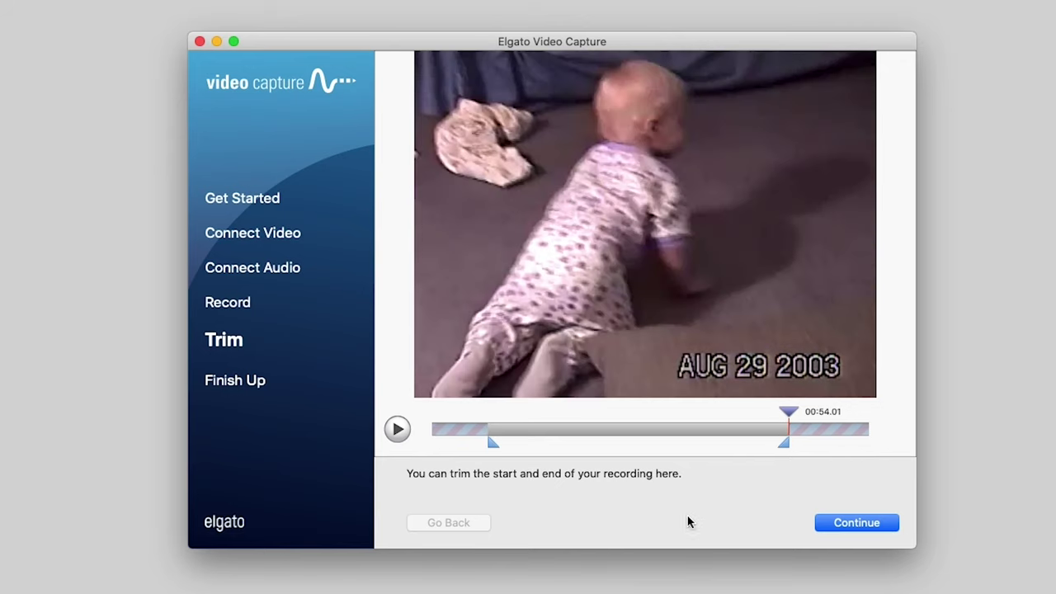
{"action": "left_click", "coordinate": [857, 523]}
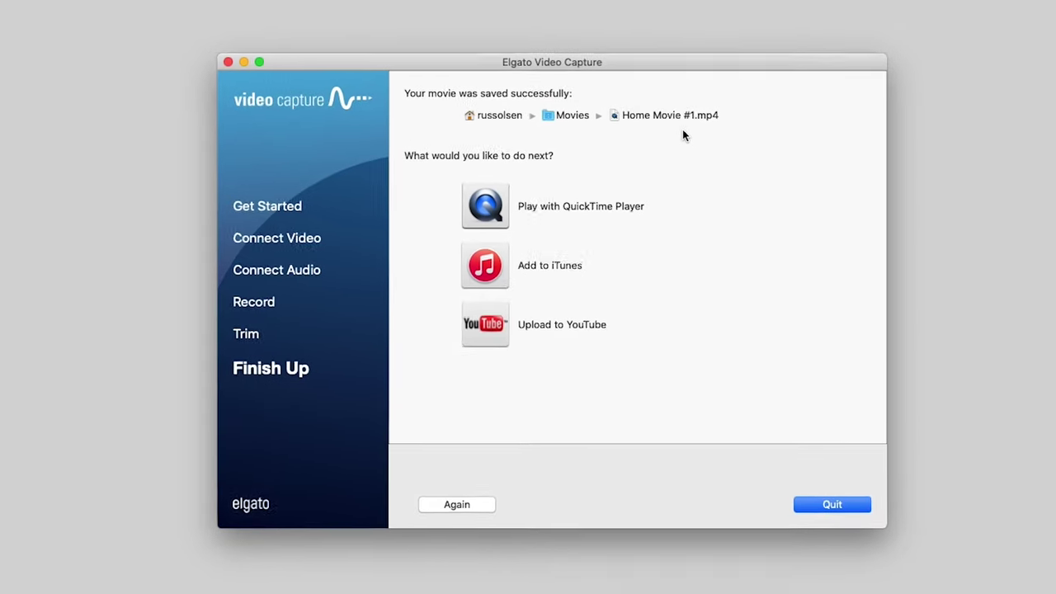
Open the saved Home Movie #1.mp4 from the Movies folder and scrub through its playback to the end.
{"action": "left_click", "coordinate": [618, 193]}
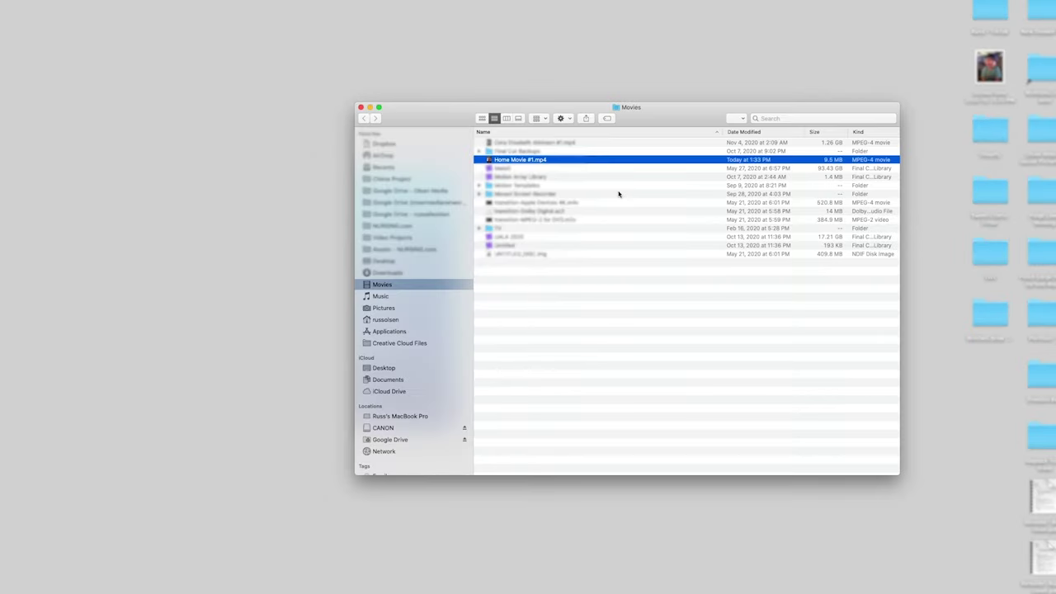
{"action": "double_click", "coordinate": [522, 161]}
{"action": "left_click_drag", "start_coordinate": [237, 12], "coordinate": [305, 90]}
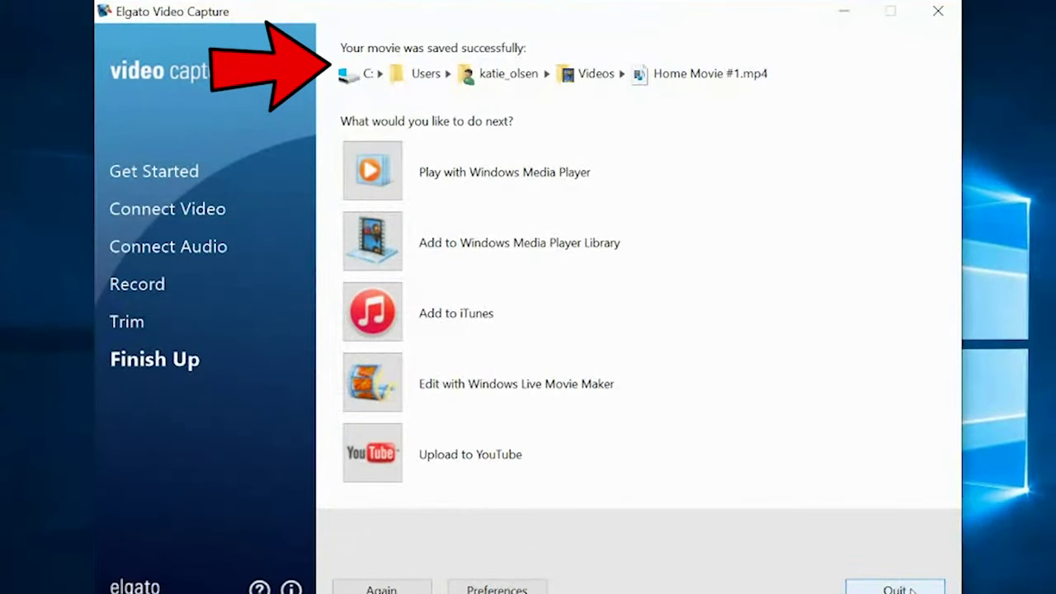
{"action": "left_click", "coordinate": [698, 78]}
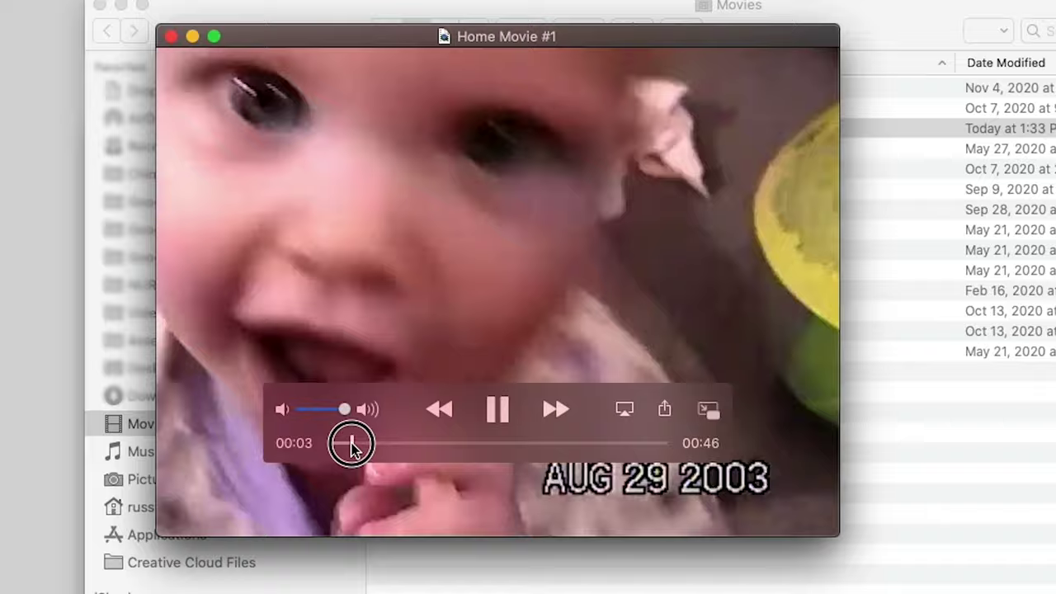
{"action": "left_click_drag", "start_coordinate": [353, 448], "coordinate": [661, 456]}
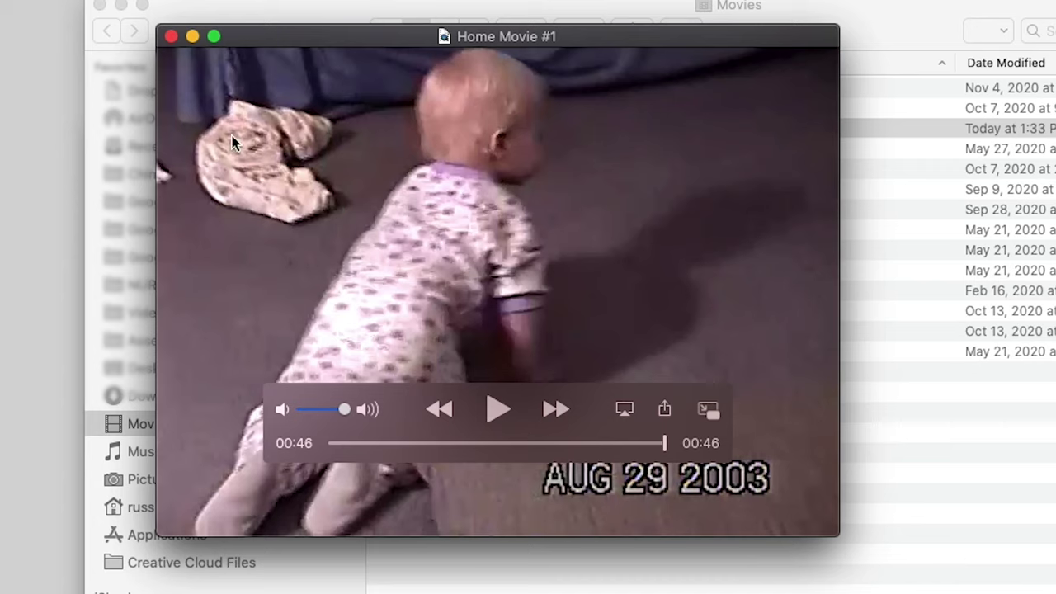